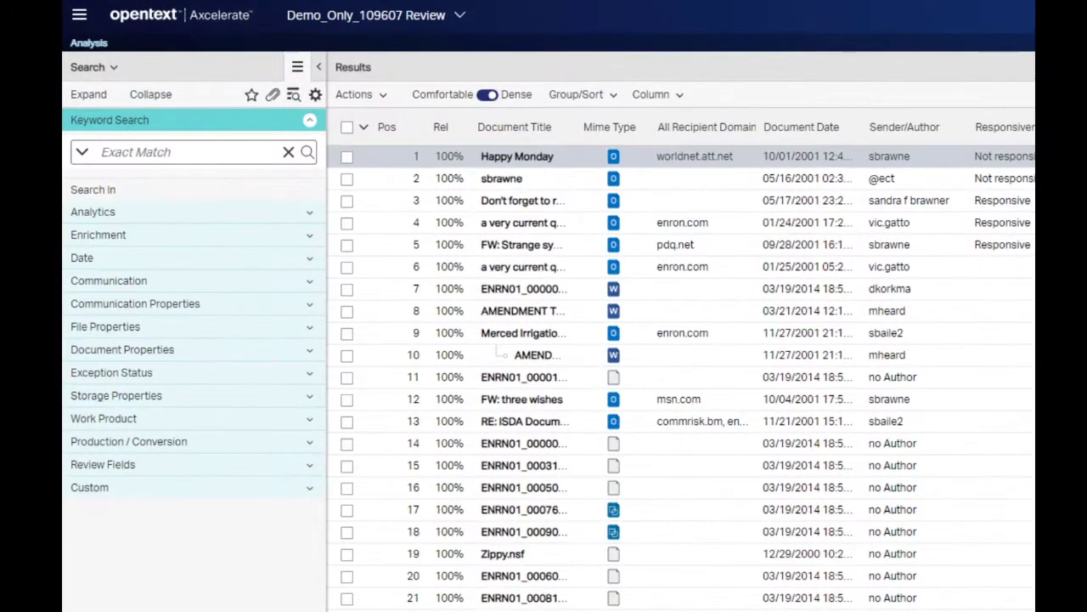
Step: Run a keyword search for 'money' to bring up the demand note results
{"action": "left_click", "coordinate": [127, 88]}
{"action": "type", "text": "money"}
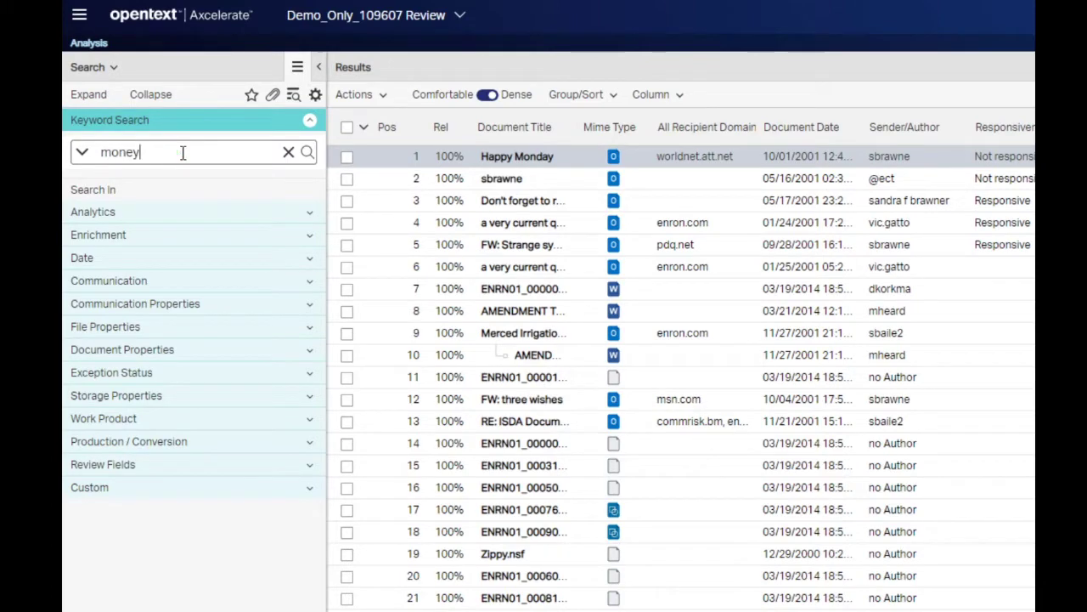
{"action": "left_click", "coordinate": [307, 158]}
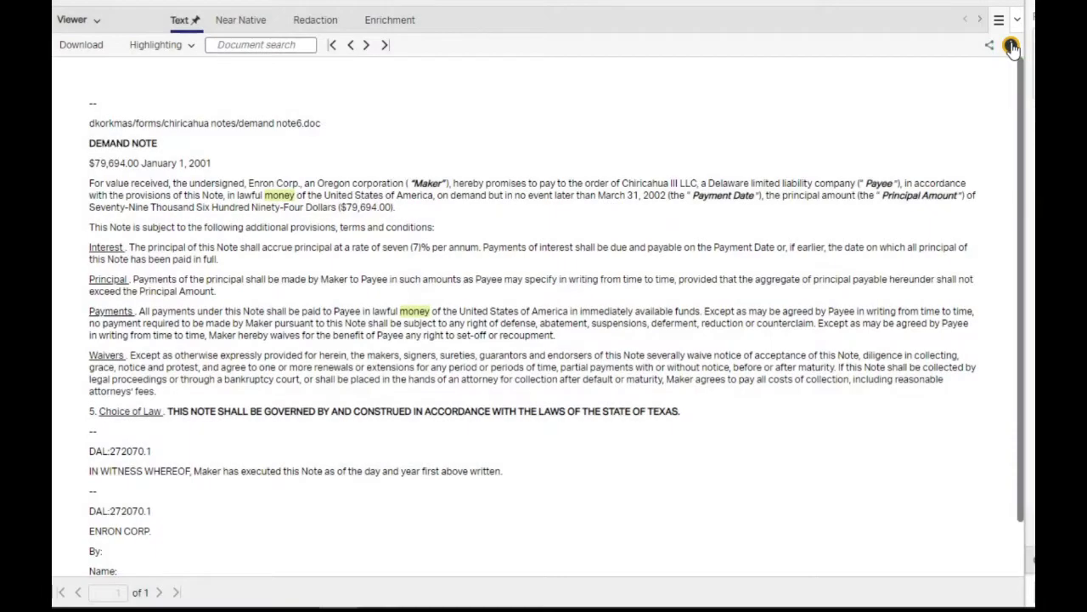
Step: Review the demand note's metadata, hide it, and switch to the Near Native view
{"action": "left_click", "coordinate": [1012, 47]}
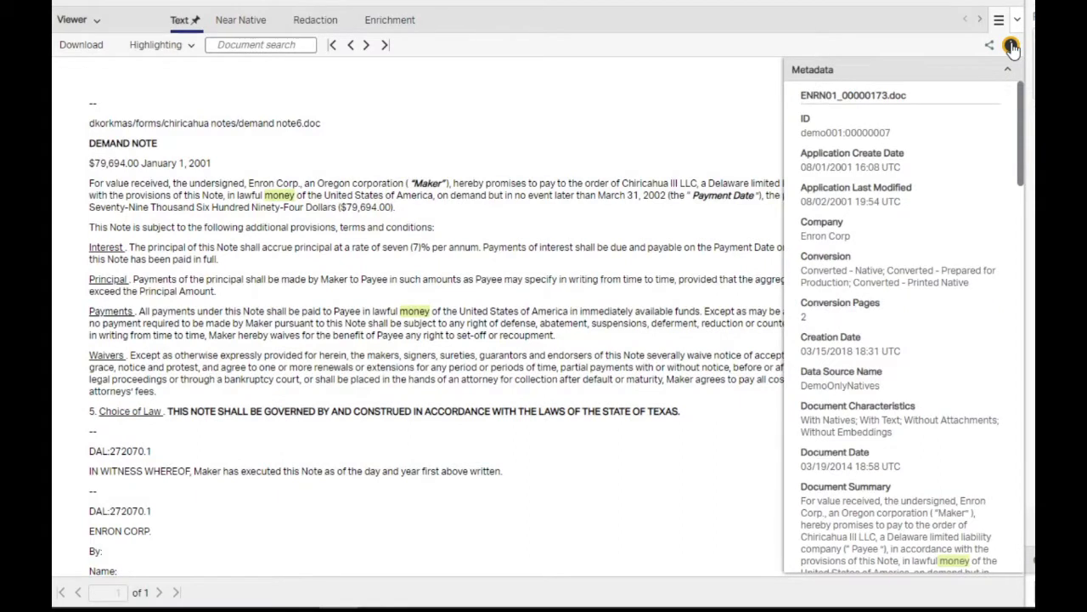
{"action": "scroll", "coordinate": [1025, 133], "scroll_direction": "down", "scroll_amount": 1}
{"action": "left_click_drag", "start_coordinate": [1024, 134], "coordinate": [1028, 151]}
{"action": "left_click", "coordinate": [1011, 45]}
{"action": "left_click", "coordinate": [243, 26]}
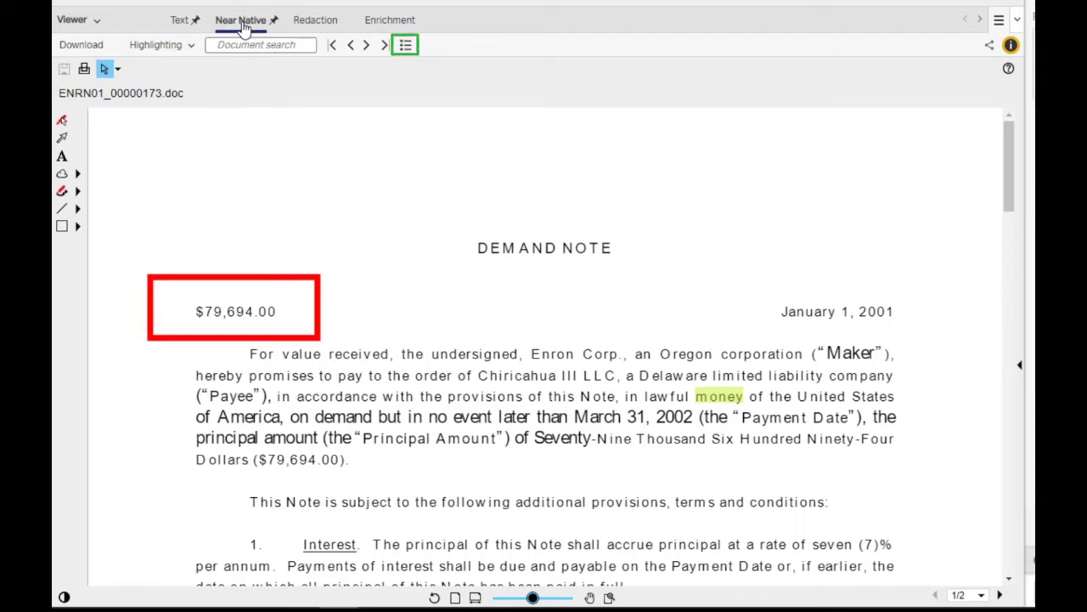
Step: List every 'money' hit in the demand note, showing the 2 found lines
{"action": "left_click", "coordinate": [404, 48]}
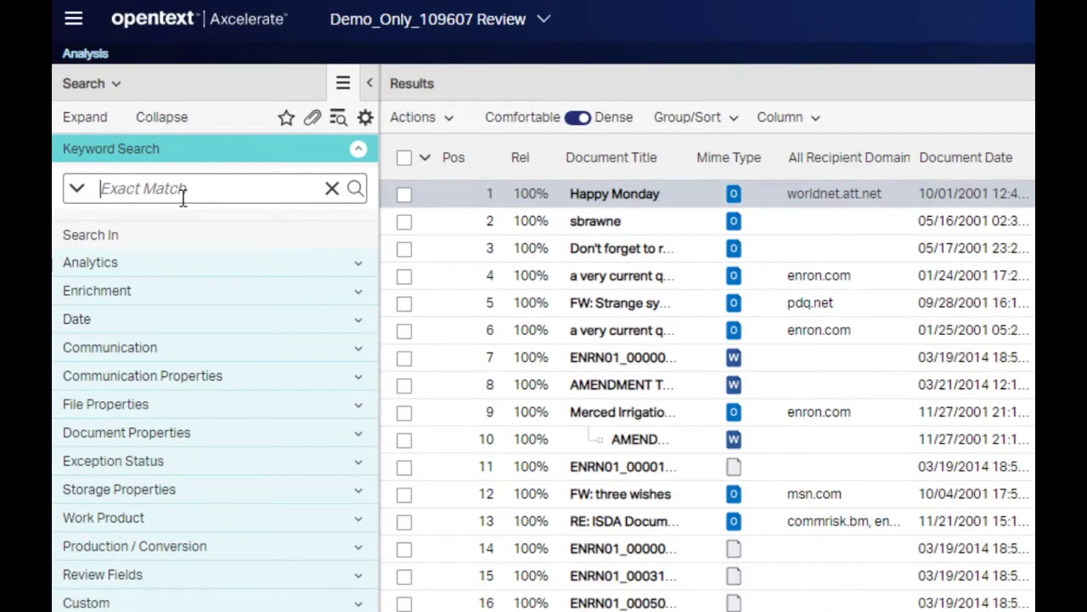
{"action": "type", "text": "tax and evasion"}
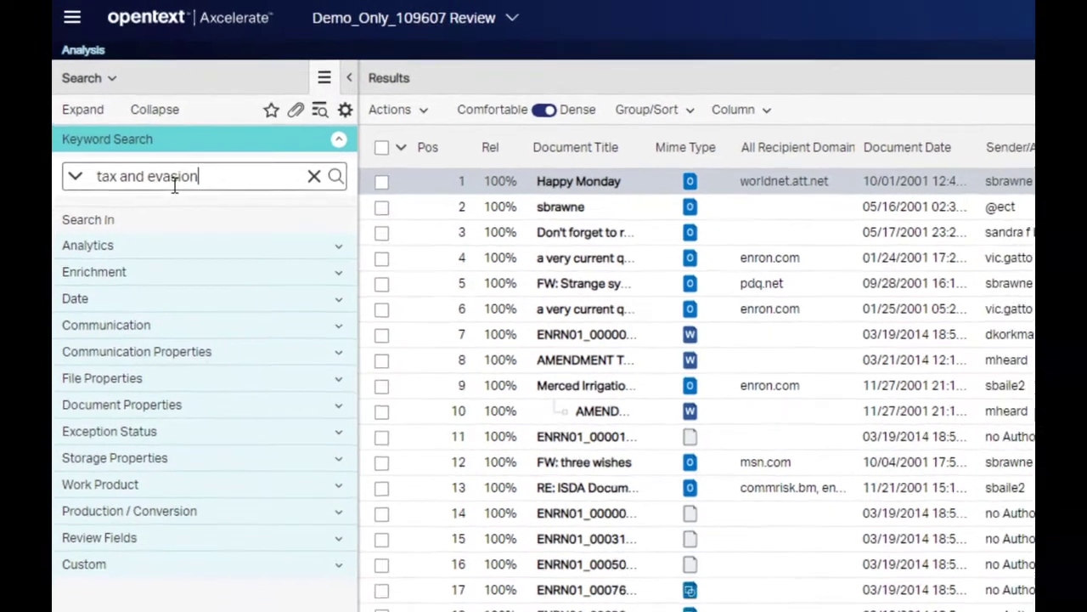
{"action": "key", "text": "Return"}
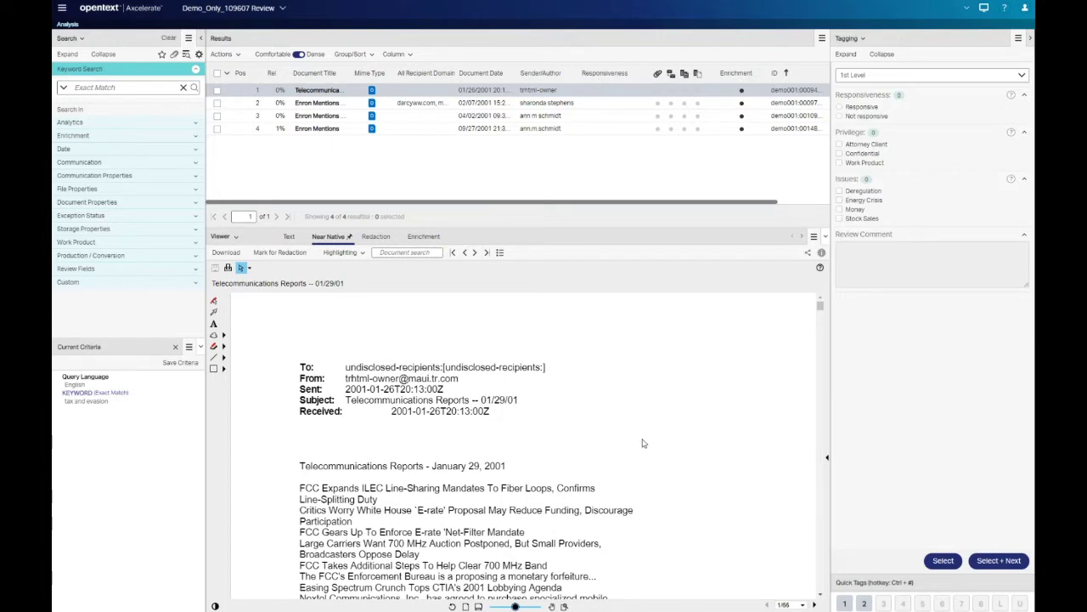
{"action": "left_click", "coordinate": [175, 346]}
{"action": "key", "text": "Return"}
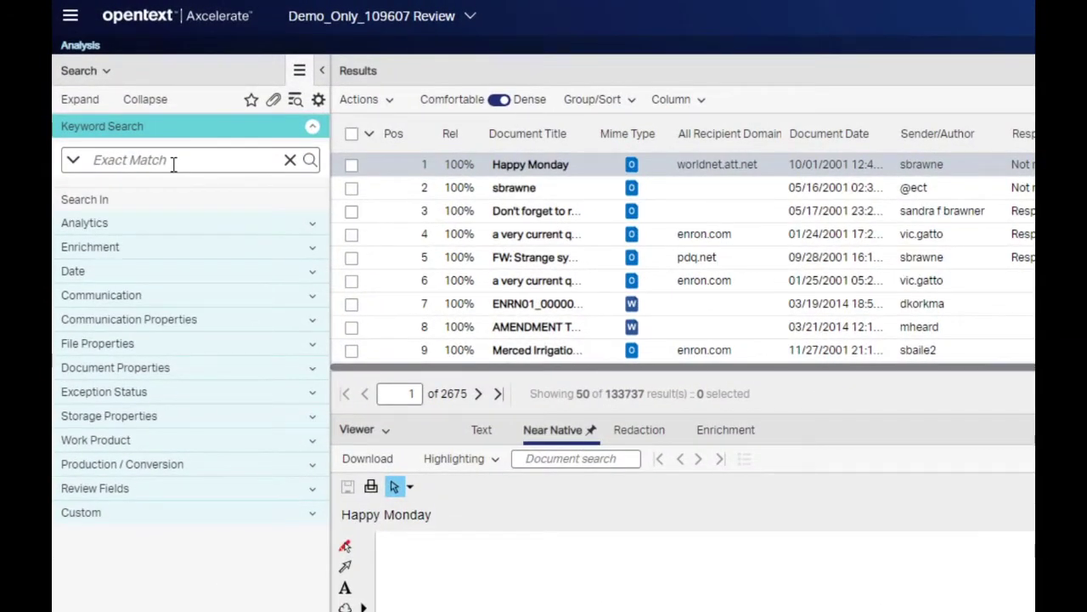
Step: Run the Boolean keyword search 'tax or evasion'
{"action": "type", "text": "tax or evasion"}
{"action": "left_click", "coordinate": [311, 169]}
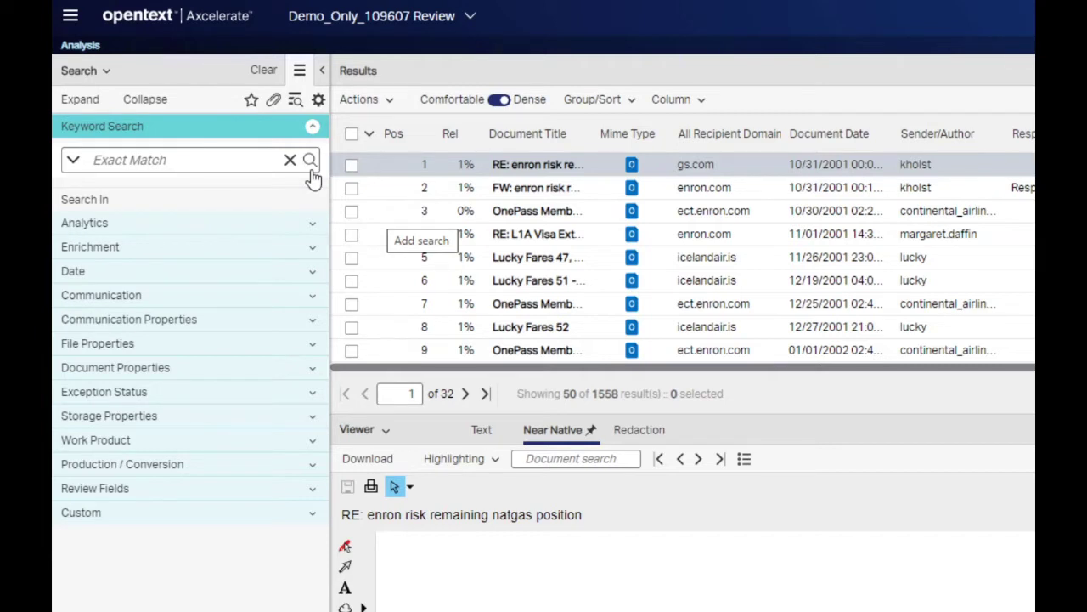
Step: Replace the query with 'evasion not tax' and run it
{"action": "left_click", "coordinate": [178, 164]}
{"action": "type", "text": "evasion not tax"}
{"action": "key", "text": "Return"}
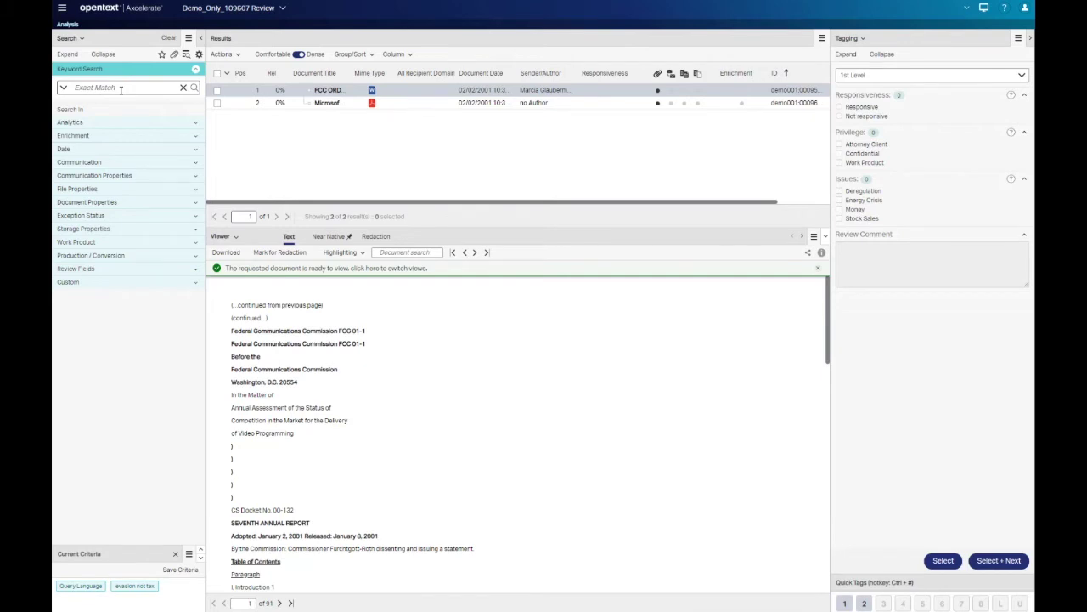
Step: Edit the criterion to 'not tax' by deleting 'evasion', apply it, then clear all criteria
{"action": "left_click", "coordinate": [200, 553]}
{"action": "left_click", "coordinate": [196, 395]}
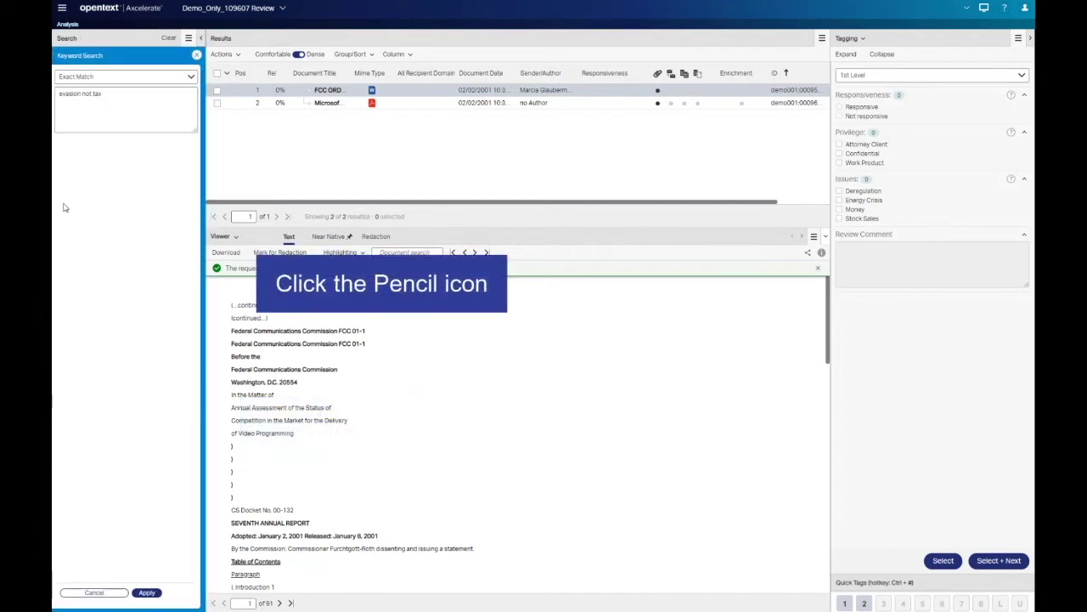
{"action": "left_click_drag", "start_coordinate": [80, 96], "coordinate": [58, 95]}
{"action": "key", "text": "BackSpace"}
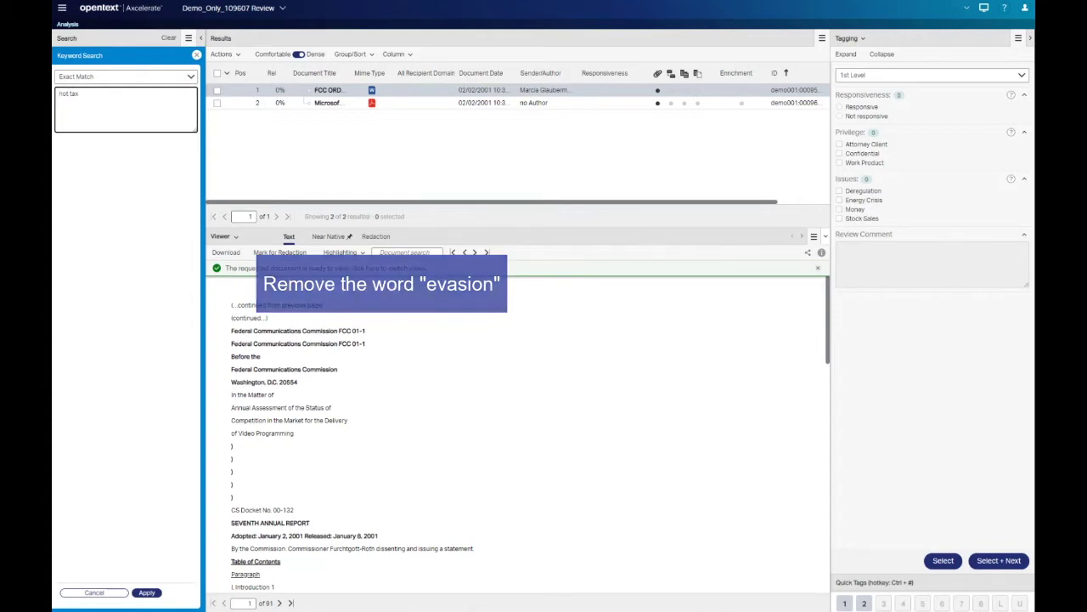
{"action": "left_click", "coordinate": [157, 595]}
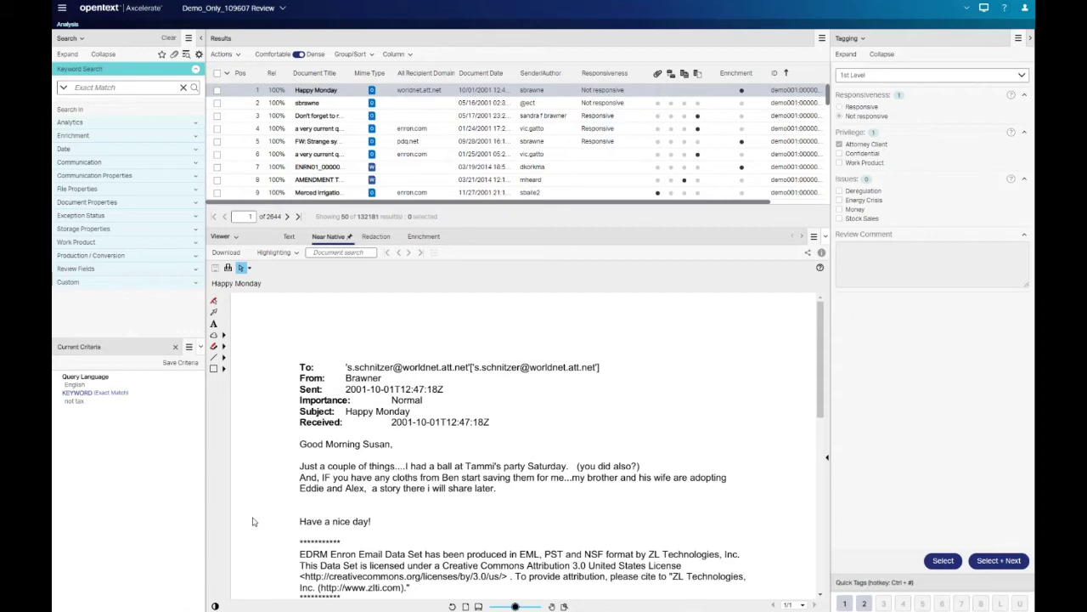
{"action": "left_click", "coordinate": [168, 38]}
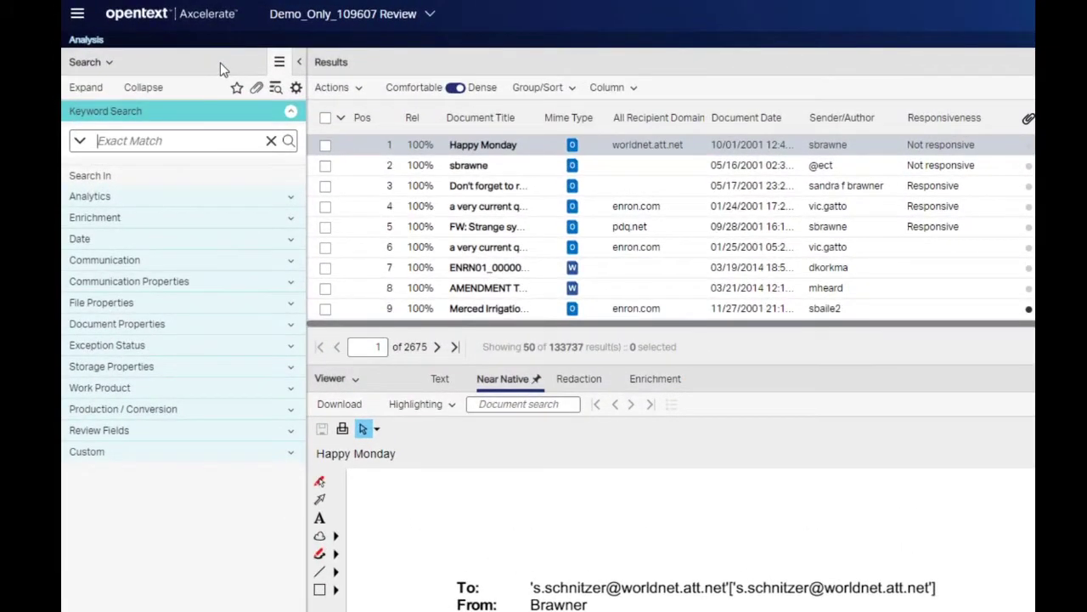
Step: Search for the quoted exact phrase "United States of America"
{"action": "type", "text": "\"United States of America\""}
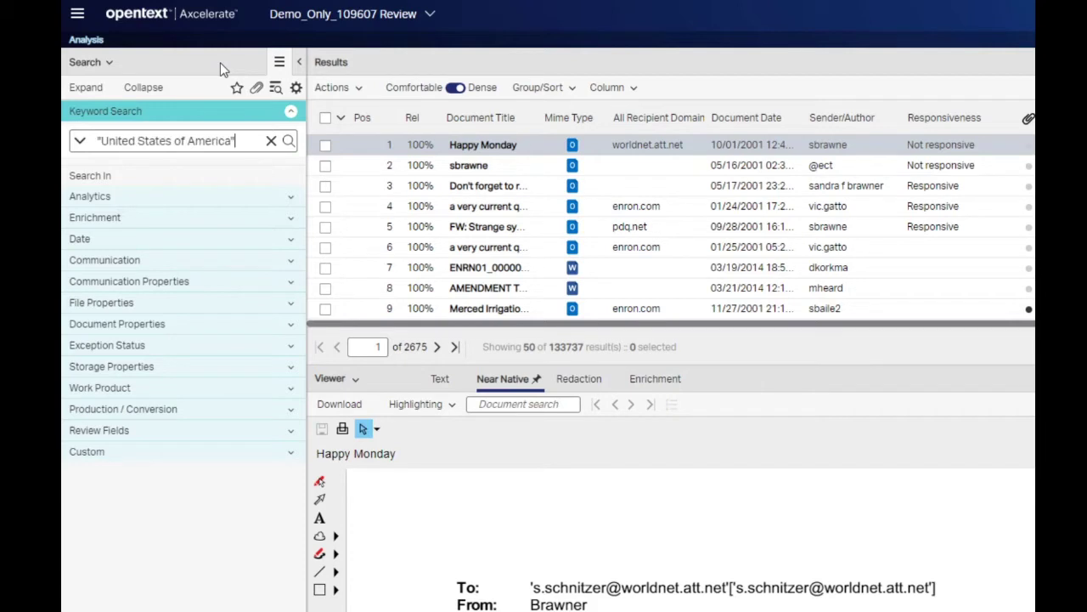
{"action": "left_click", "coordinate": [288, 142]}
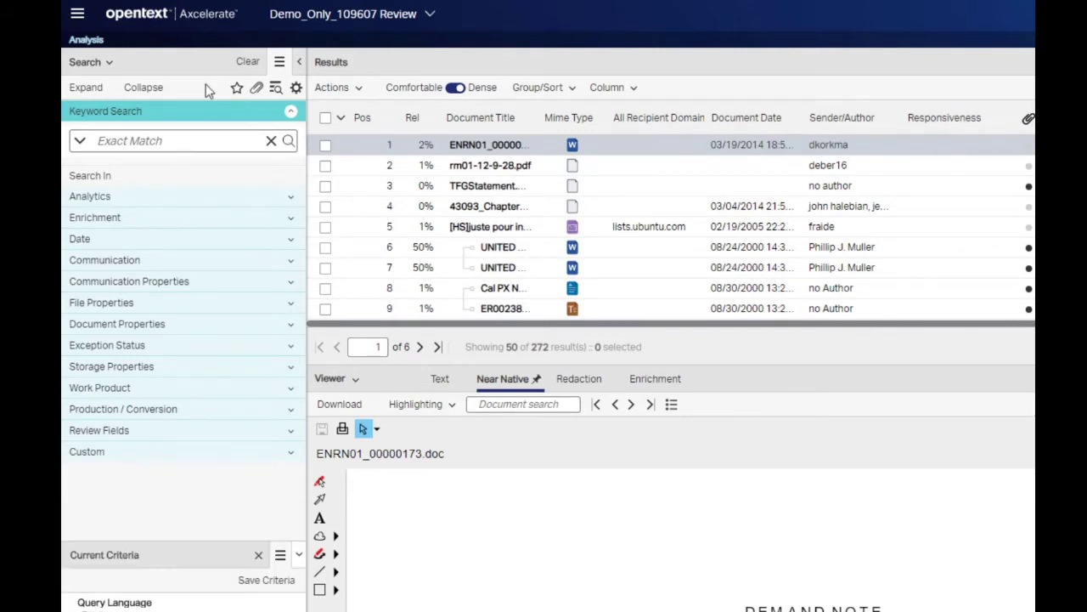
Step: Clear the phrase search and rerun United States of America without quotes
{"action": "left_click", "coordinate": [249, 65]}
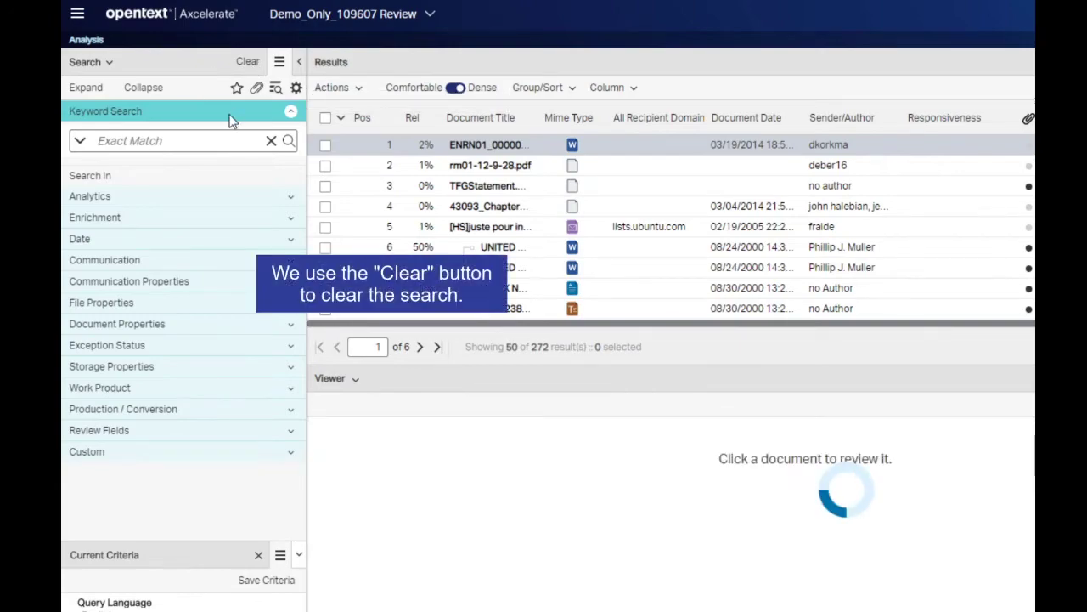
{"action": "type", "text": "United States of America"}
{"action": "key", "text": "Return"}
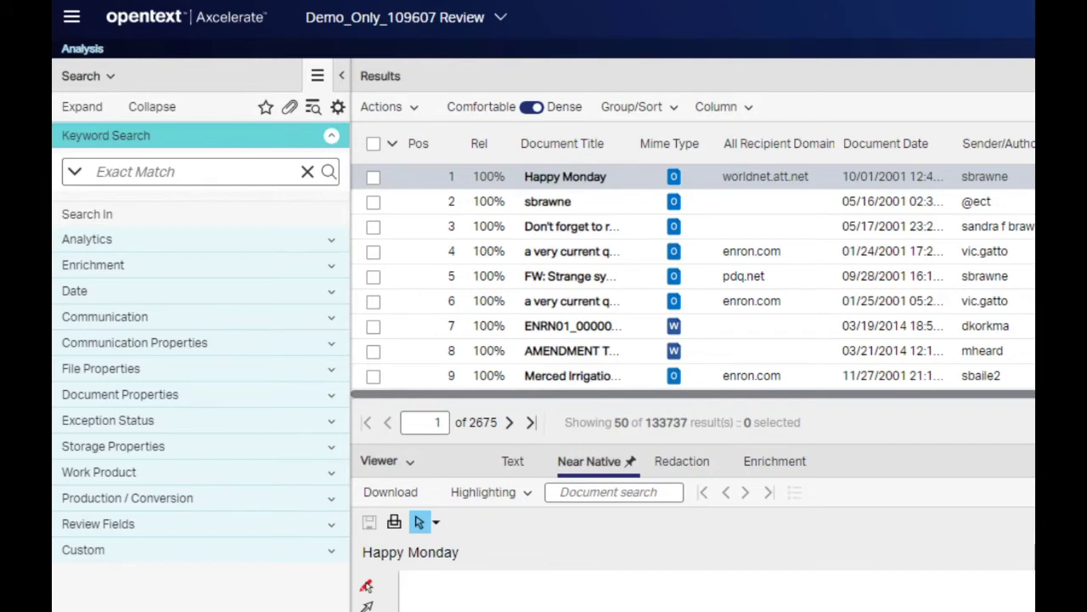
Step: Run the proximity query 'finance /5 law'
{"action": "left_click", "coordinate": [212, 175]}
{"action": "type", "text": "finance /5 law"}
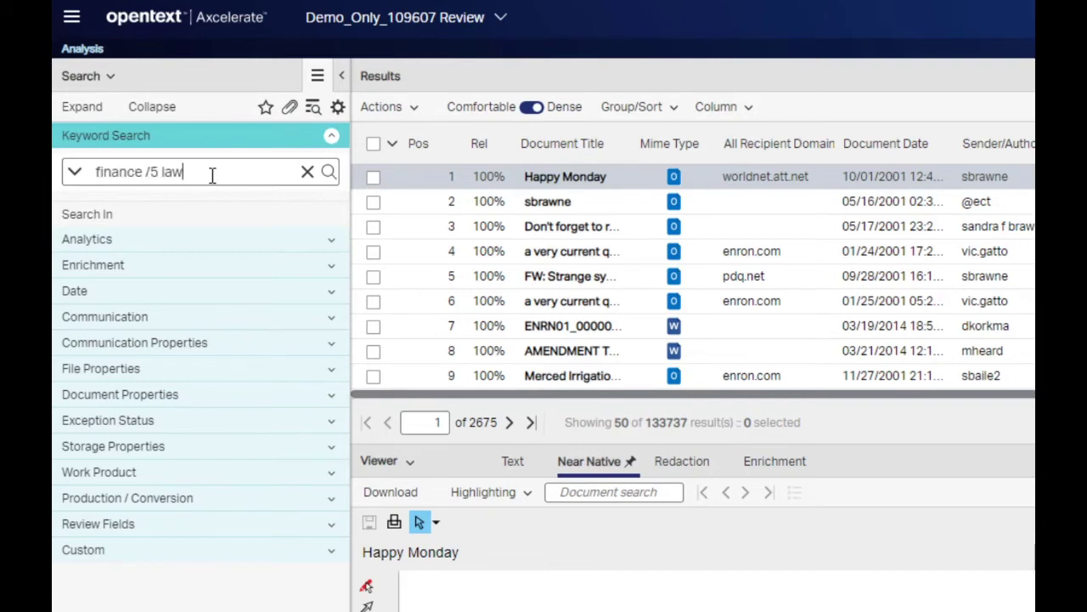
{"action": "key", "text": "Return"}
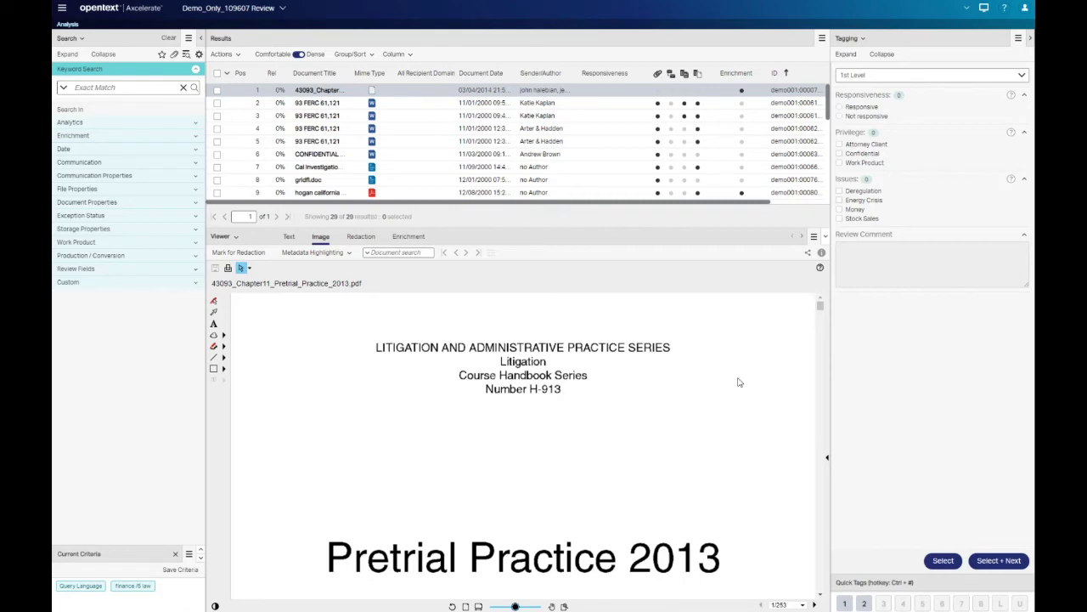
Step: Edit the current criterion, inserting 'pre' to form 'finance pre/5 law', and apply it
{"action": "left_click", "coordinate": [202, 551]}
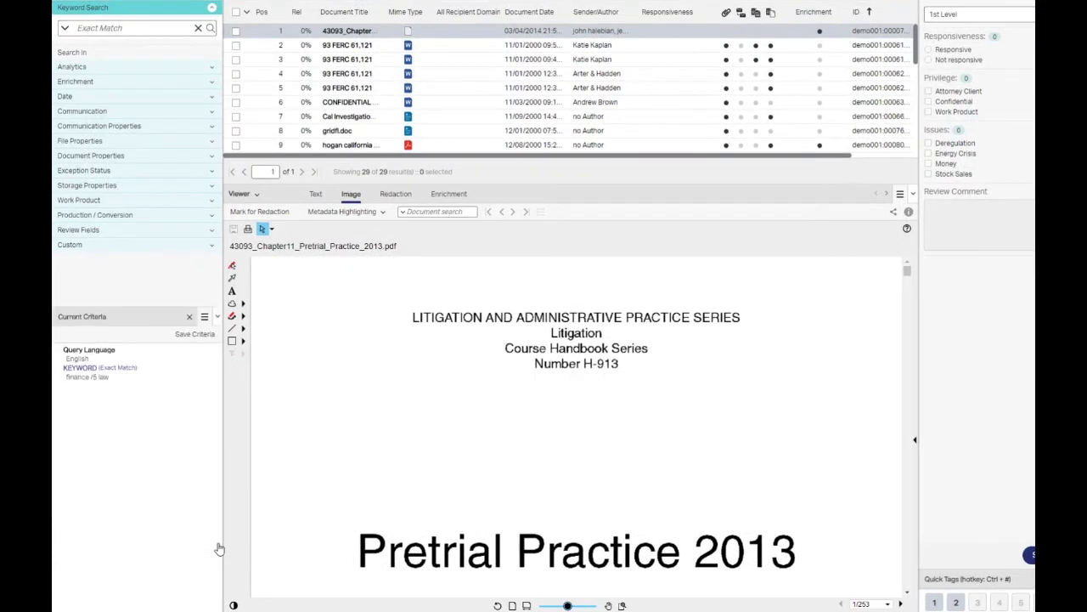
{"action": "left_click", "coordinate": [211, 372]}
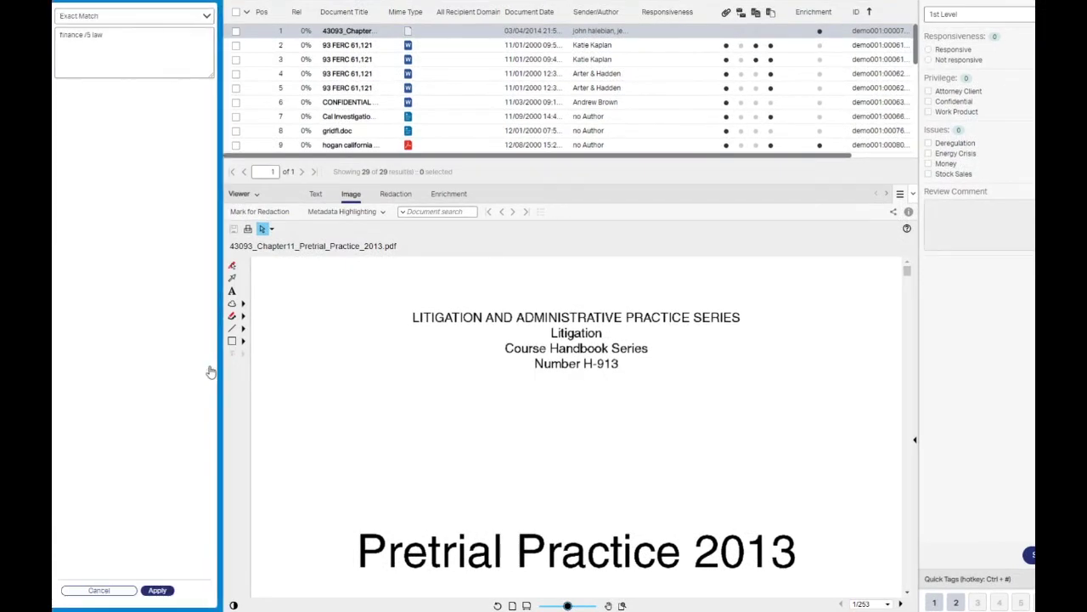
{"action": "left_click", "coordinate": [85, 35]}
{"action": "type", "text": "pre"}
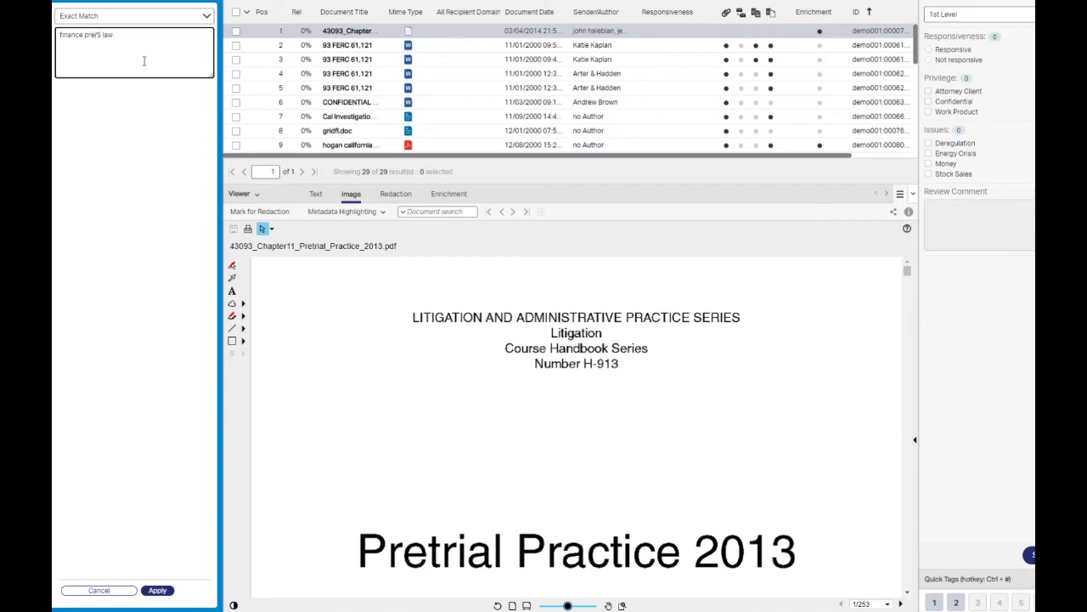
{"action": "left_click", "coordinate": [158, 591]}
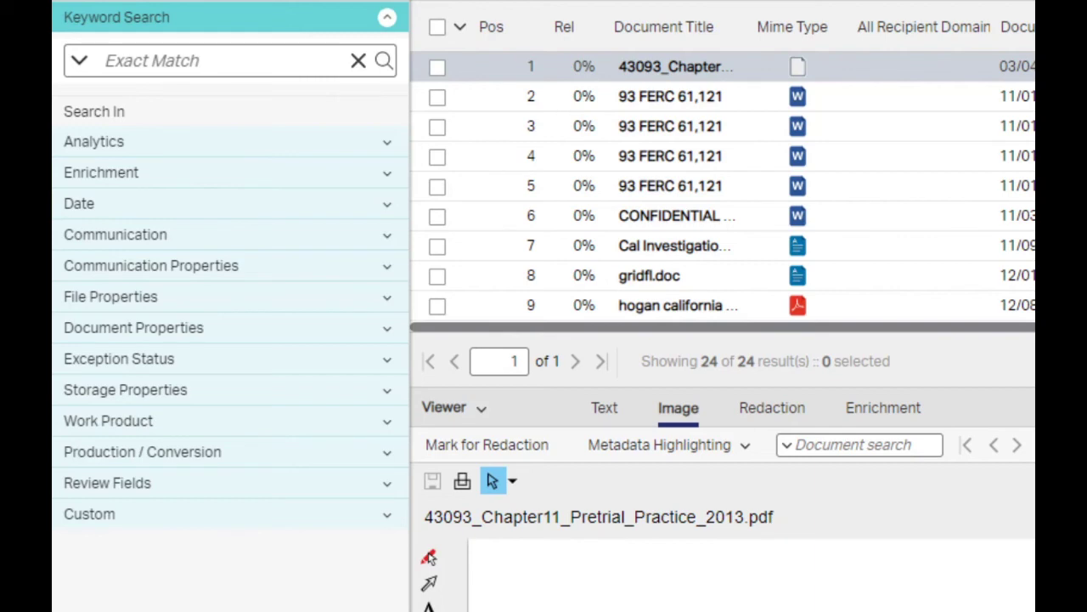
Step: Run a keyword search for a first name within 2 words (/2) of a surname, returning 54 documents
{"action": "left_click", "coordinate": [257, 66]}
{"action": "type", "text": "John "}
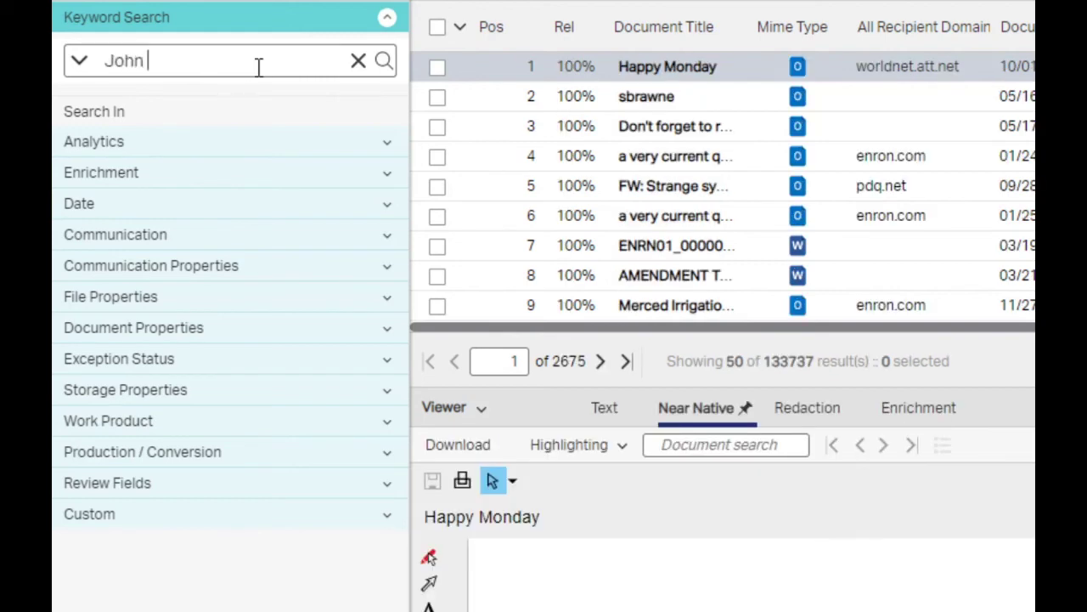
{"action": "type", "text": "/2 Smith"}
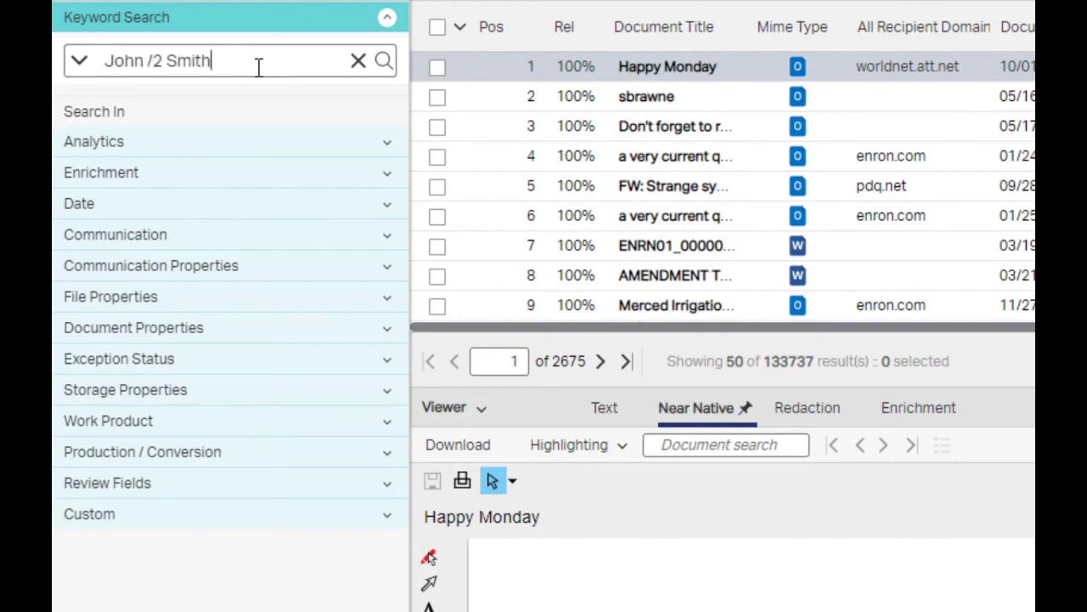
{"action": "key", "text": "Return"}
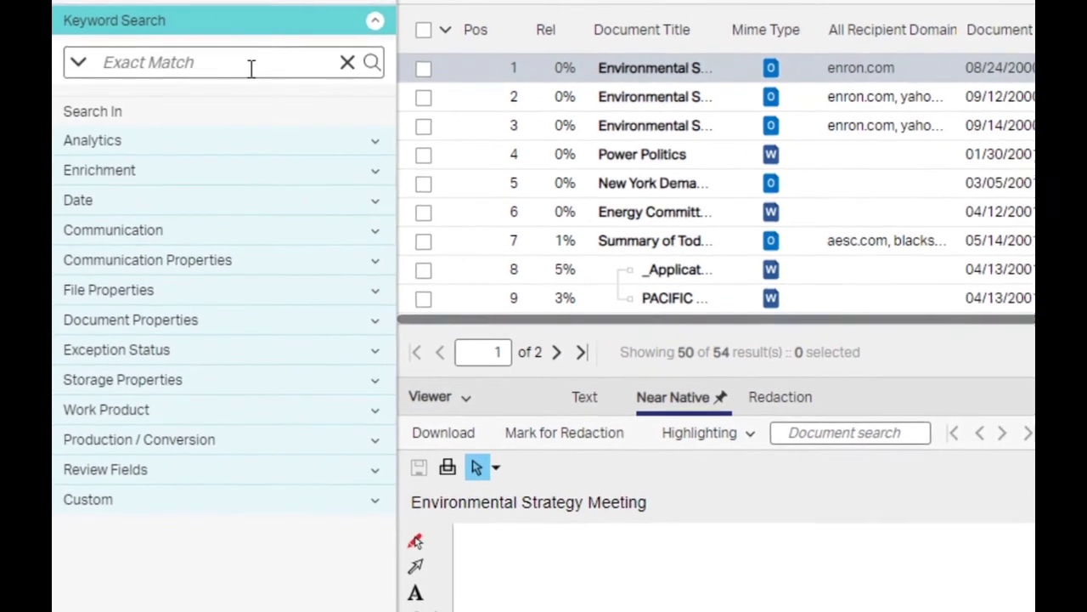